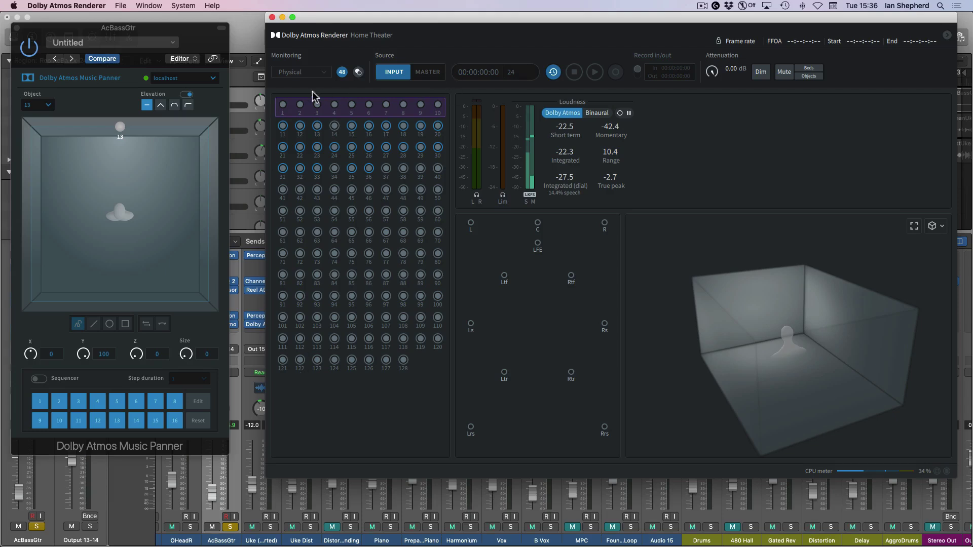
Step: Start playback of the mix with the AcBassGtr panner window moved up and right
mouse_move(801, 379)
left_mouse_down()
mouse_move(761, 349)
mouse_move(813, 354)
mouse_move(817, 381)
mouse_move(793, 380)
left_mouse_up()
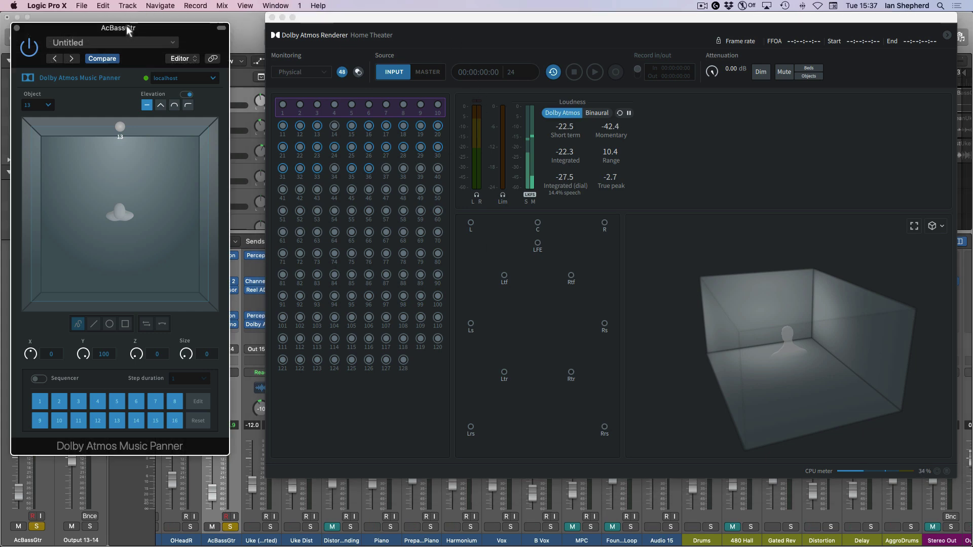
left_click_drag(128, 27, 147, 17)
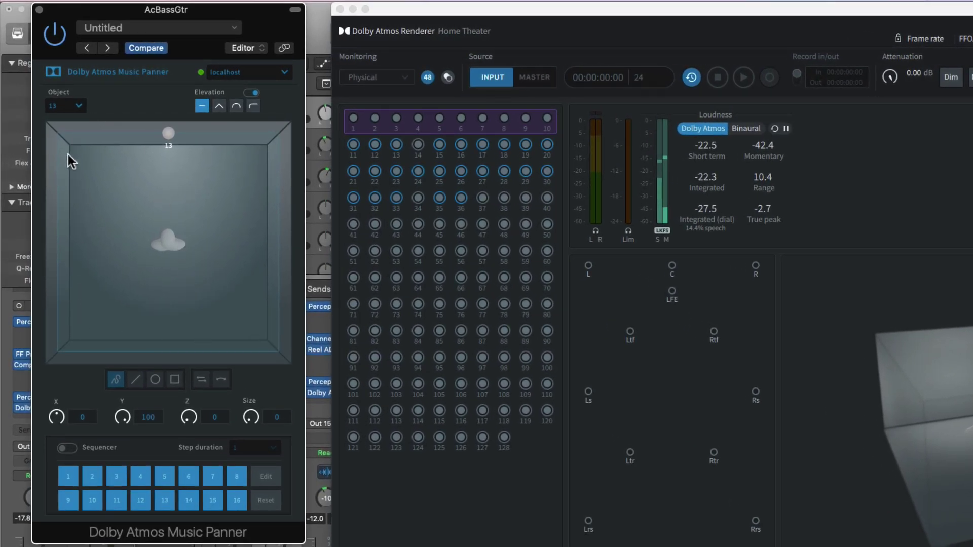
key("space")
Step: Move object 13 around the room, return it to front centre, and raise it to Z 100
left_click_drag(168, 134, 204, 310)
left_click_drag(237, 272, 164, 129)
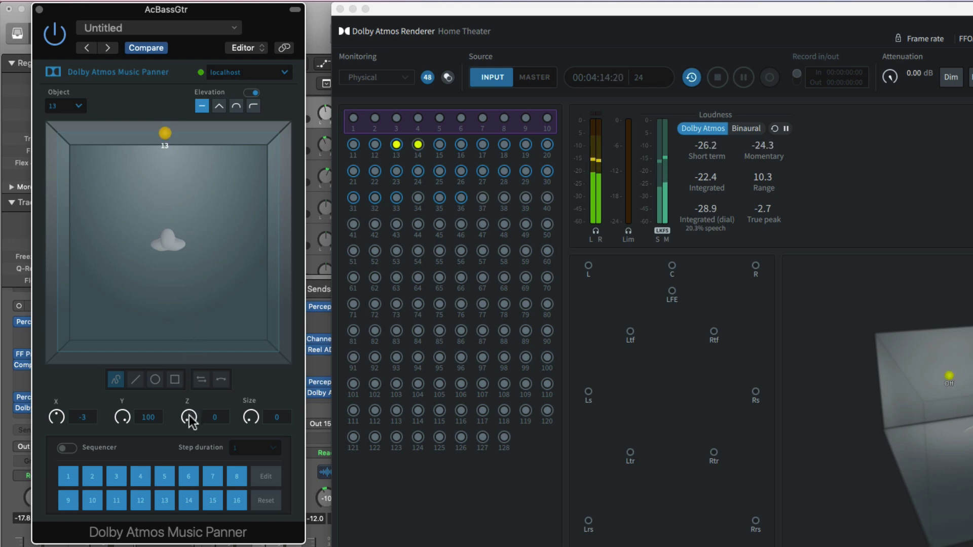
left_click_drag(189, 416, 172, 362)
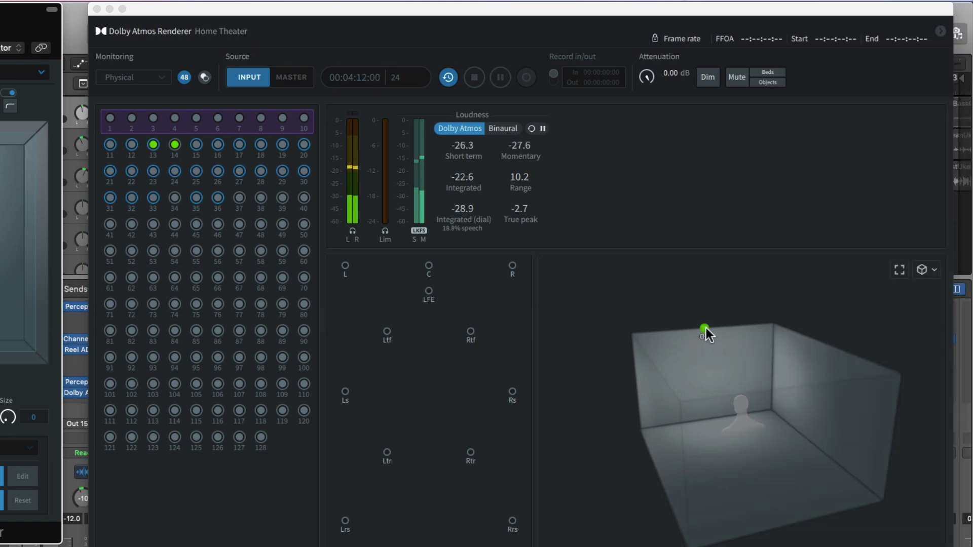
Step: Restart playback and lower object 13 from the ceiling to half height, then to the floor
key("space")
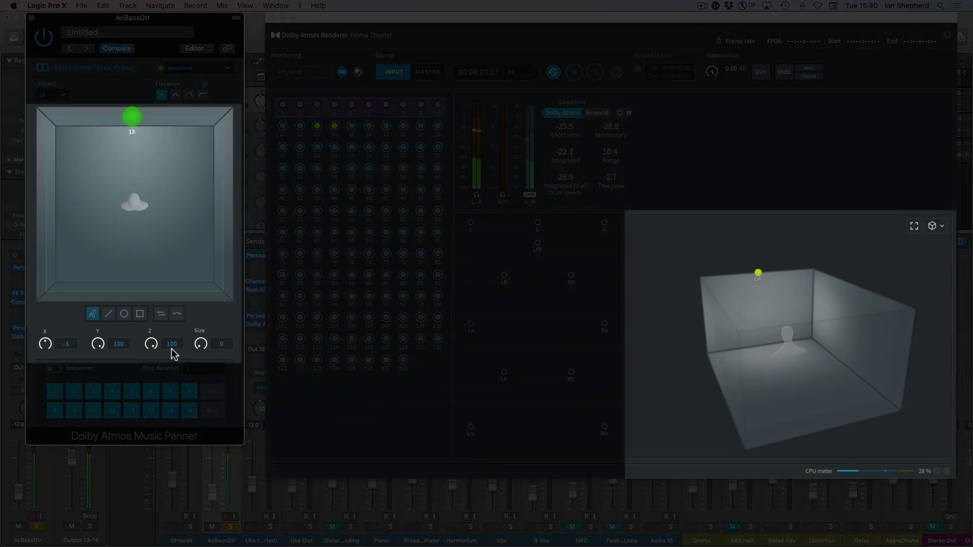
key("space")
left_click_drag(152, 342, 152, 369)
left_click_drag(154, 412, 152, 521)
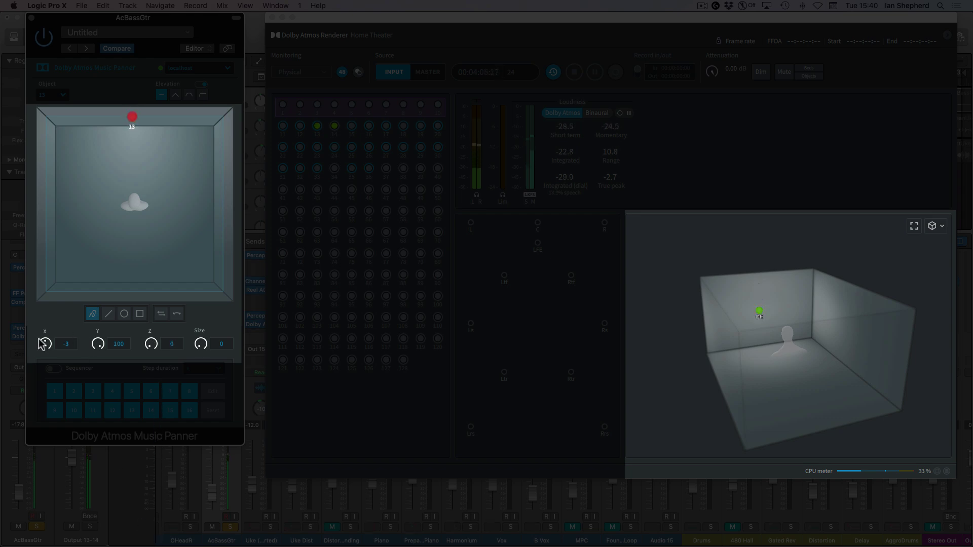
Step: Sweep object 13 fully left and to the rear, then return it to front centre (X -6, Y 100)
left_click_drag(45, 344, 0, 210)
left_click_drag(97, 346, 137, 505)
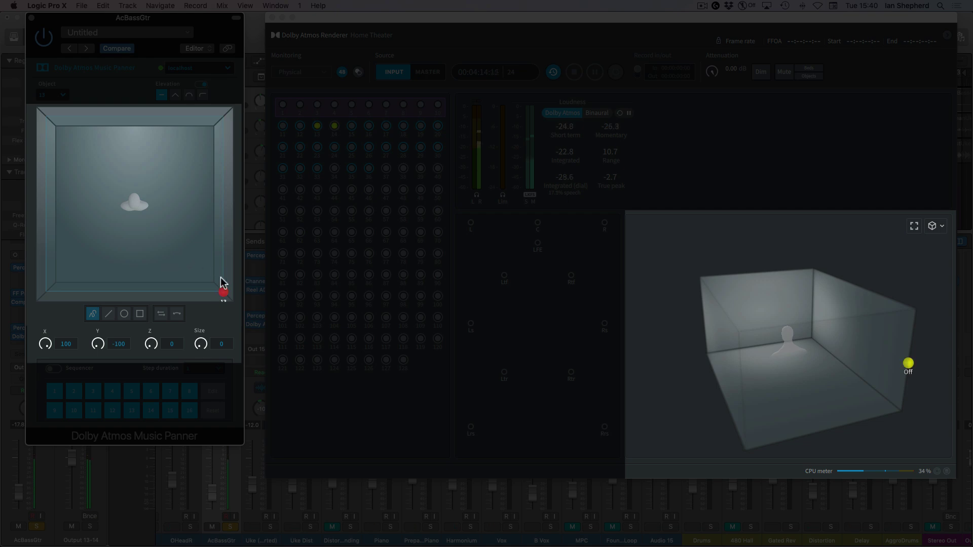
left_click_drag(223, 291, 129, 110)
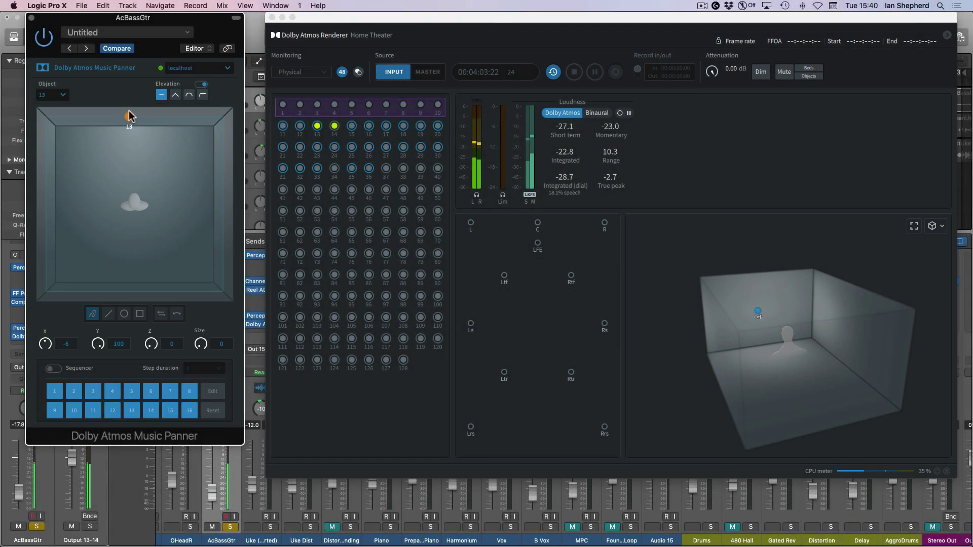
Step: Stop playback and orbit the Renderer's 3D room view back and forth to face the front
key("space")
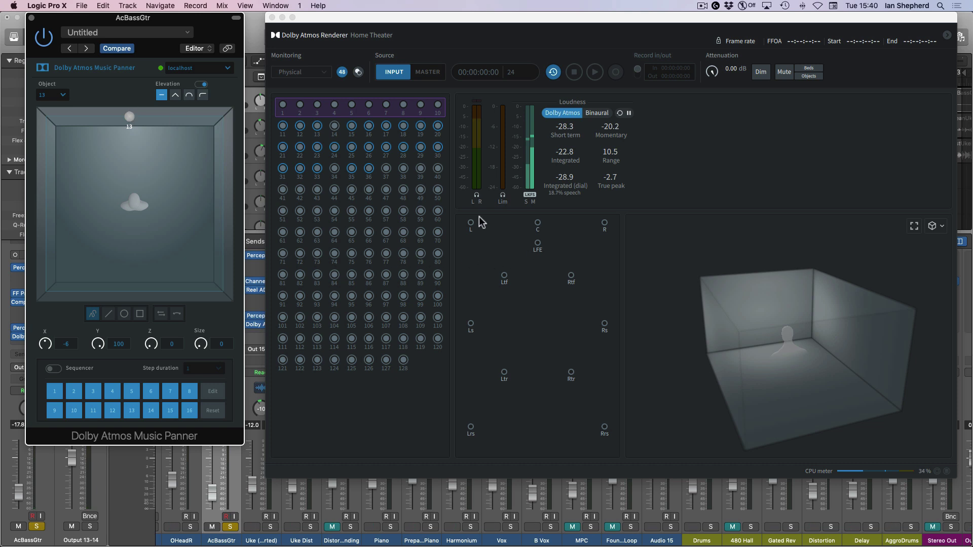
mouse_move(823, 387)
left_mouse_down()
mouse_move(797, 364)
mouse_move(839, 372)
mouse_move(831, 385)
left_mouse_up()
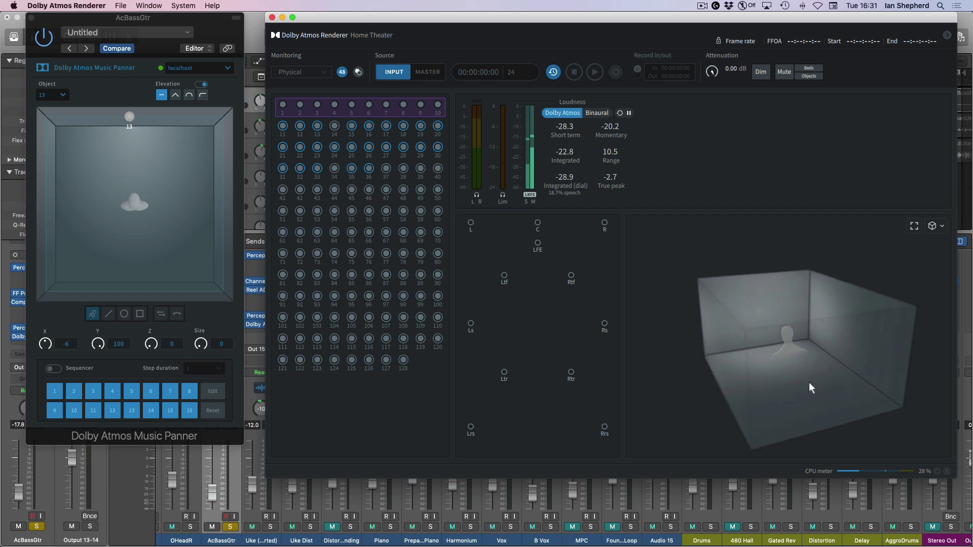
mouse_move(810, 388)
left_mouse_down()
mouse_move(766, 395)
mouse_move(808, 397)
mouse_move(813, 378)
left_mouse_up()
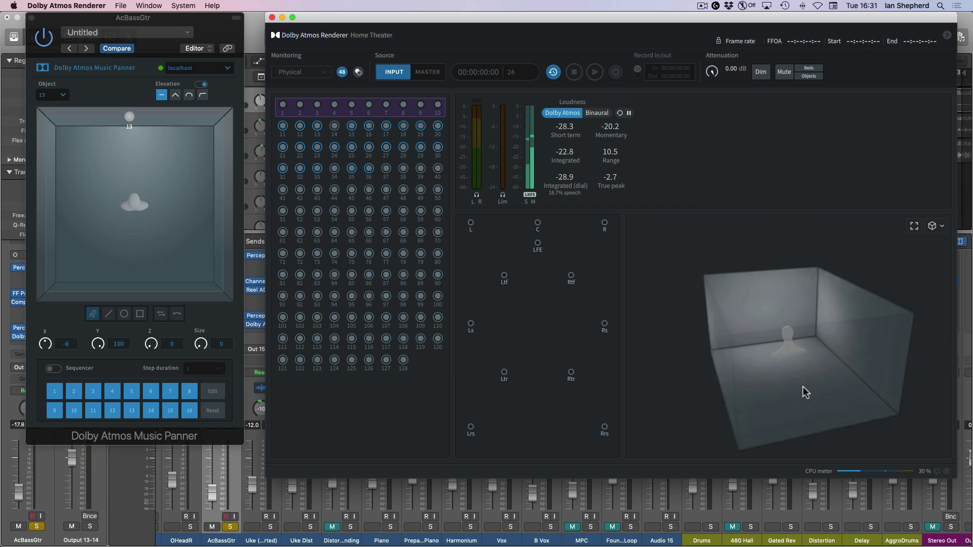
left_click_drag(805, 393, 802, 395)
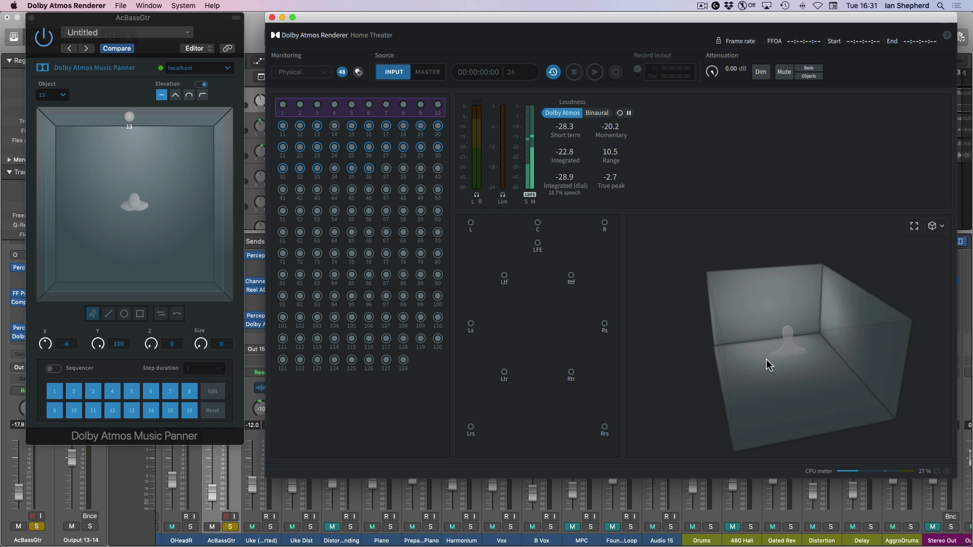
left_click_drag(770, 388, 744, 379)
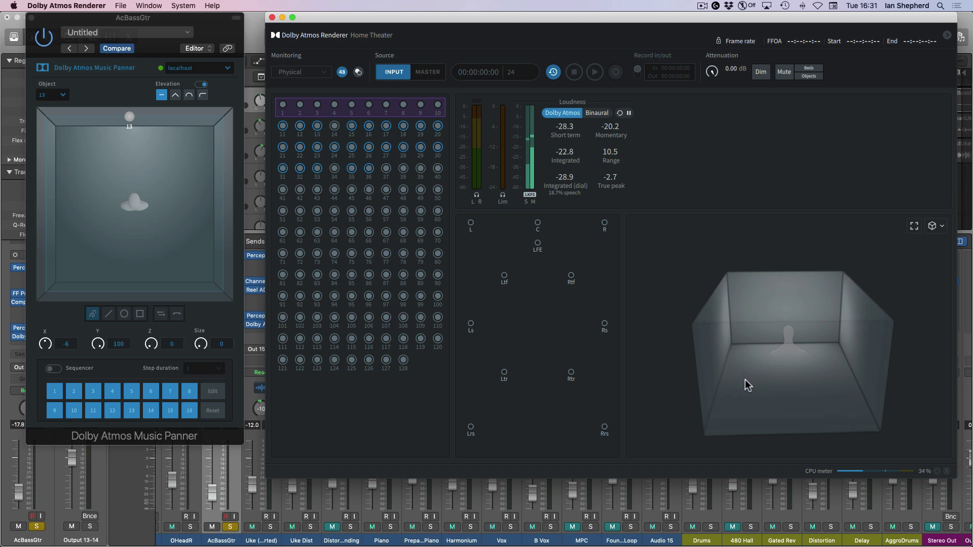
left_click_drag(745, 379, 778, 396)
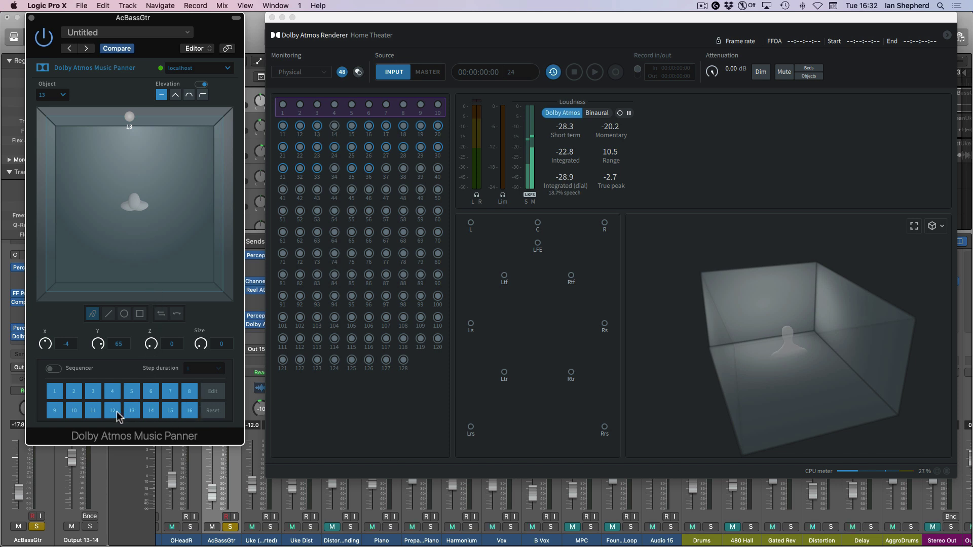
Step: Bring the Dolby Atmos Renderer forward and orbit its 3D room view
left_click(611, 18)
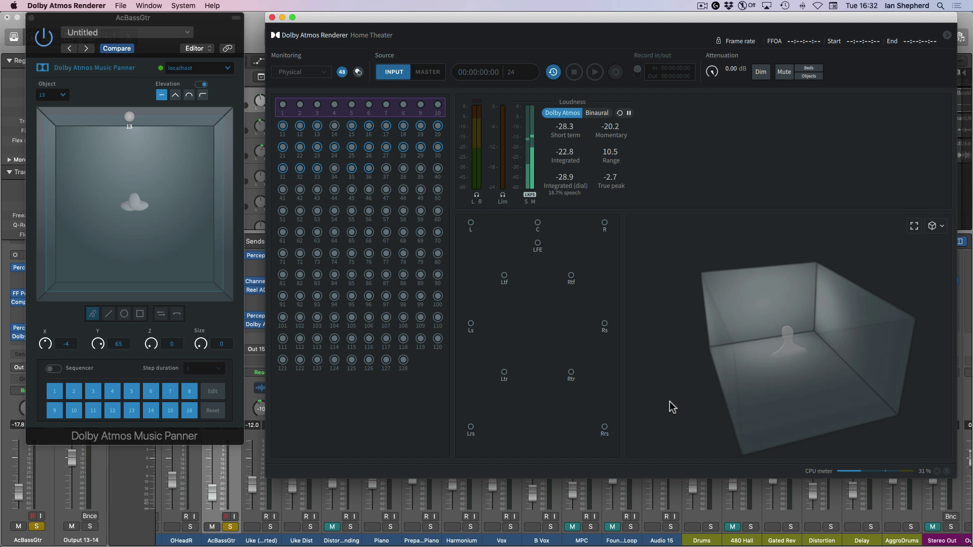
left_click_drag(774, 390, 810, 382)
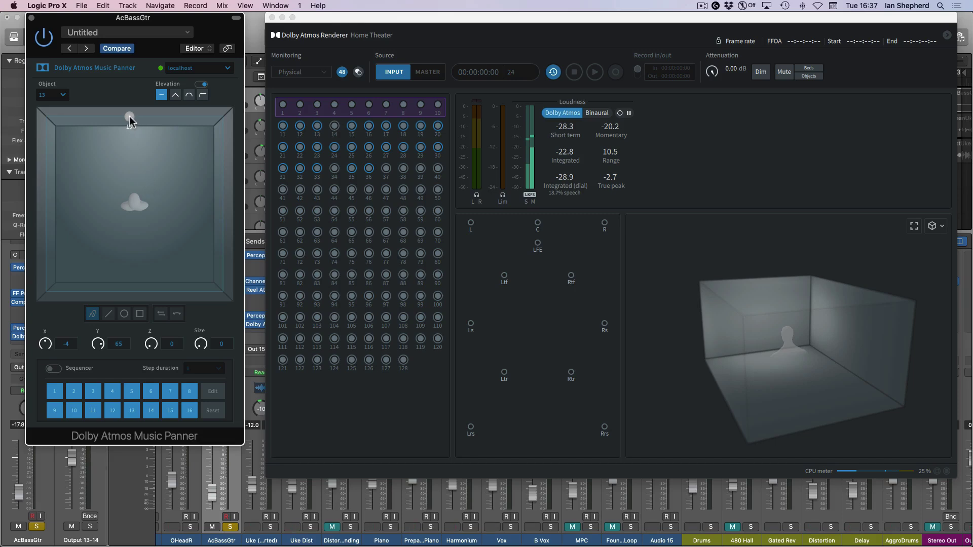
Step: Nudge object 13 to X -2, Y 100 at the front edge and stop playback
mouse_move(130, 120)
left_mouse_down()
mouse_move(130, 148)
mouse_move(133, 134)
mouse_move(161, 126)
mouse_move(201, 151)
mouse_move(212, 212)
mouse_move(204, 242)
mouse_move(178, 276)
mouse_move(137, 281)
mouse_move(93, 275)
mouse_move(66, 248)
mouse_move(54, 214)
mouse_move(59, 161)
mouse_move(129, 117)
mouse_move(172, 120)
mouse_move(195, 144)
mouse_move(212, 176)
mouse_move(216, 242)
mouse_move(171, 286)
mouse_move(102, 290)
mouse_move(66, 251)
mouse_move(47, 186)
mouse_move(77, 132)
mouse_move(134, 119)
left_mouse_up()
key("space")
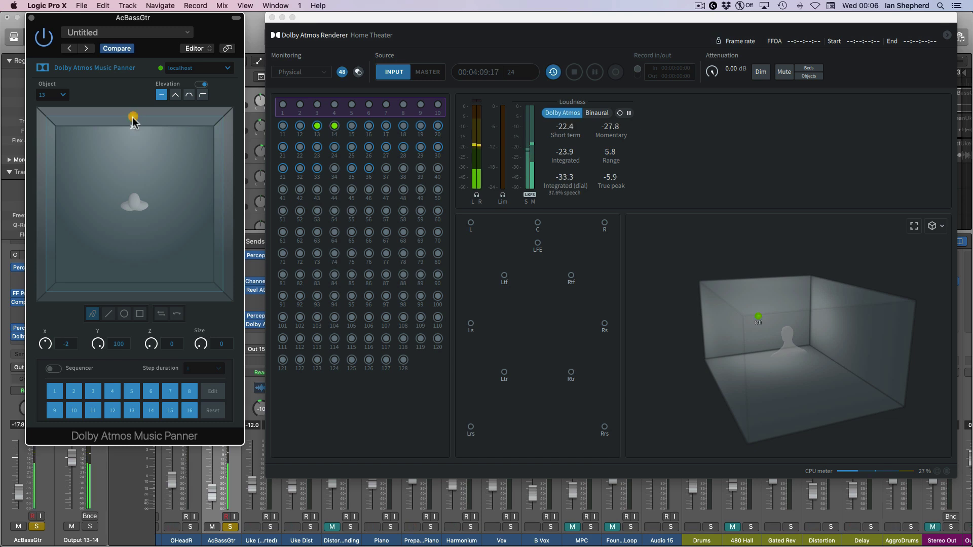
Step: Pan object 13 to the right wall, enable arc elevation, then sweep it inward to X -41, Y 88
left_click_drag(133, 117, 224, 206)
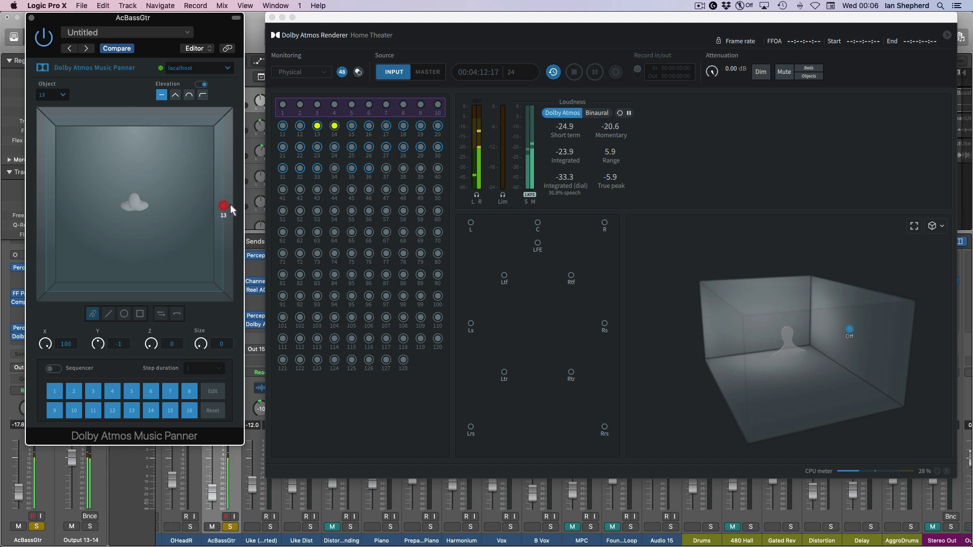
left_click(189, 95)
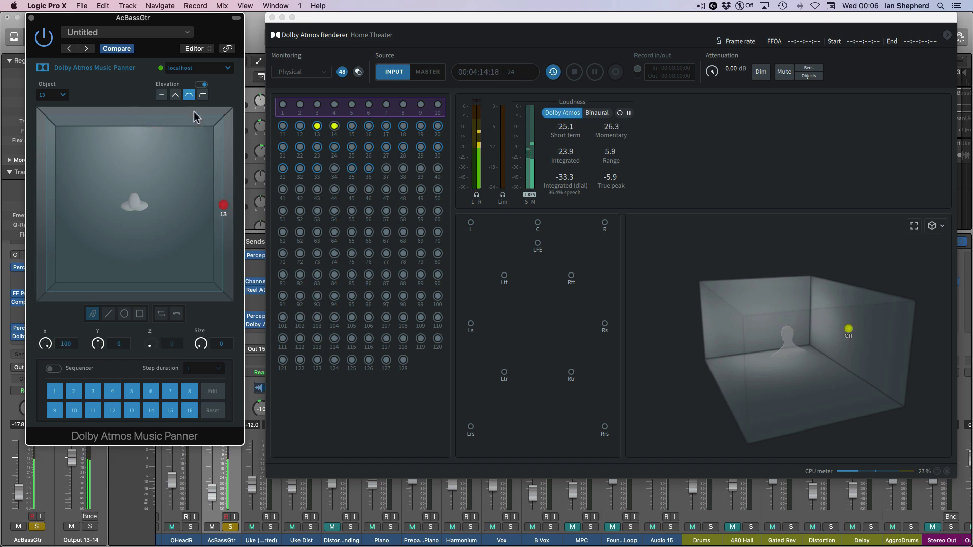
left_click_drag(223, 207, 161, 171)
left_click_drag(190, 142, 99, 131)
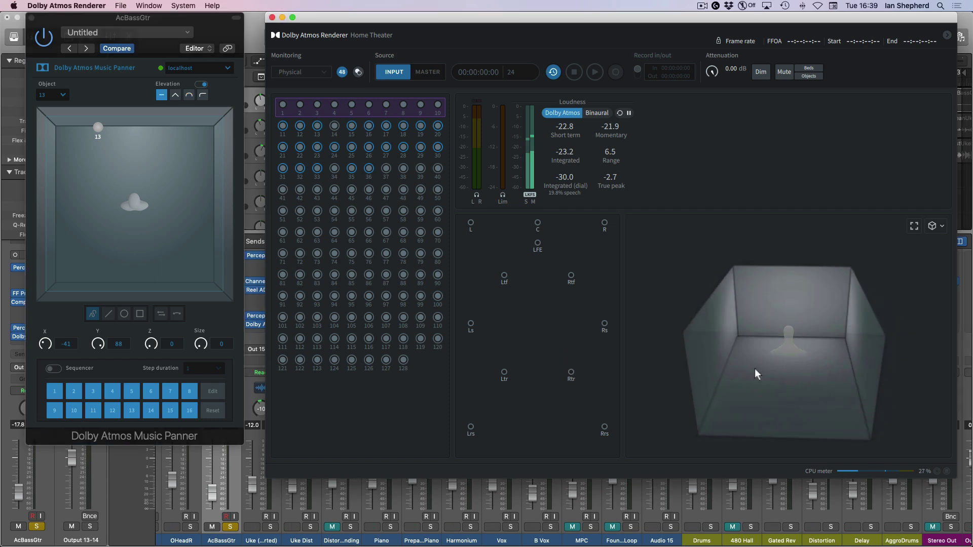
Step: Rotate the renderer's 3D room view to see the room from another angle
left_click_drag(784, 351, 807, 358)
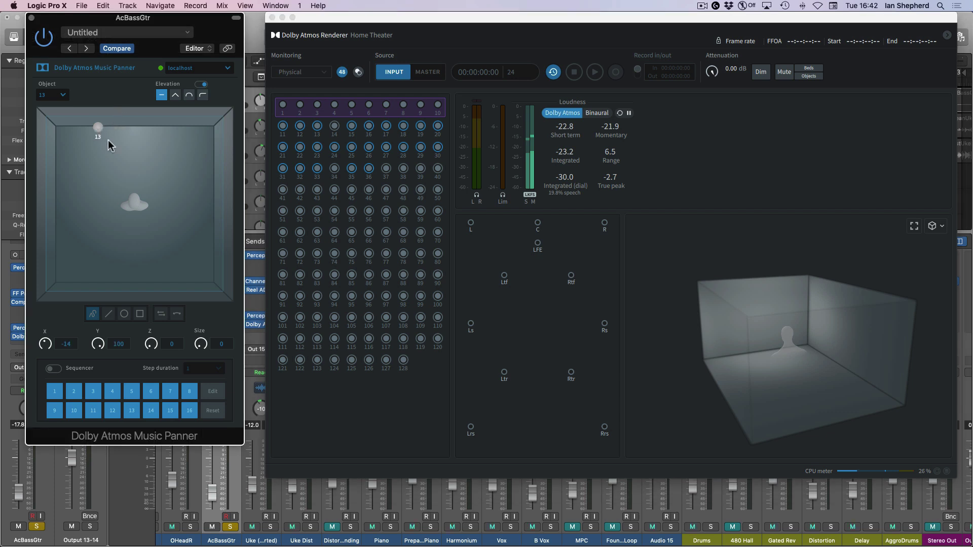
Step: Play the mix, centre object 13 at X 0 on the front wall, and unsolo AcBassGtr
key("space")
left_click_drag(120, 129, 131, 117)
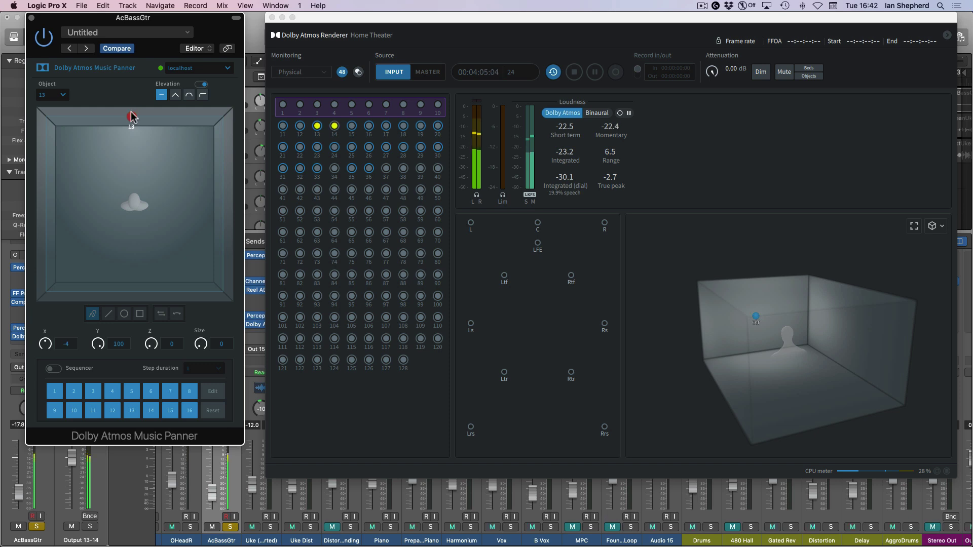
left_click_drag(72, 340, 67, 348)
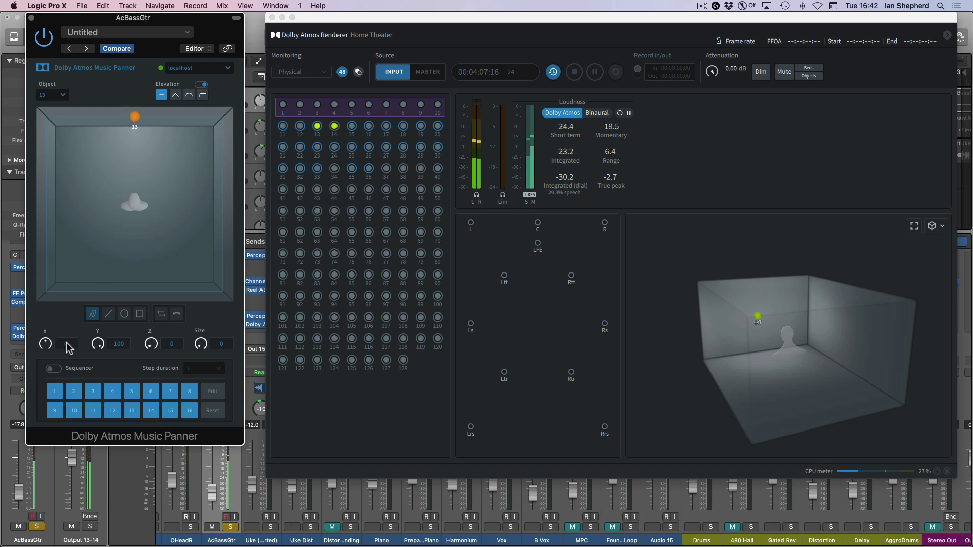
left_click(230, 530)
left_click(231, 527)
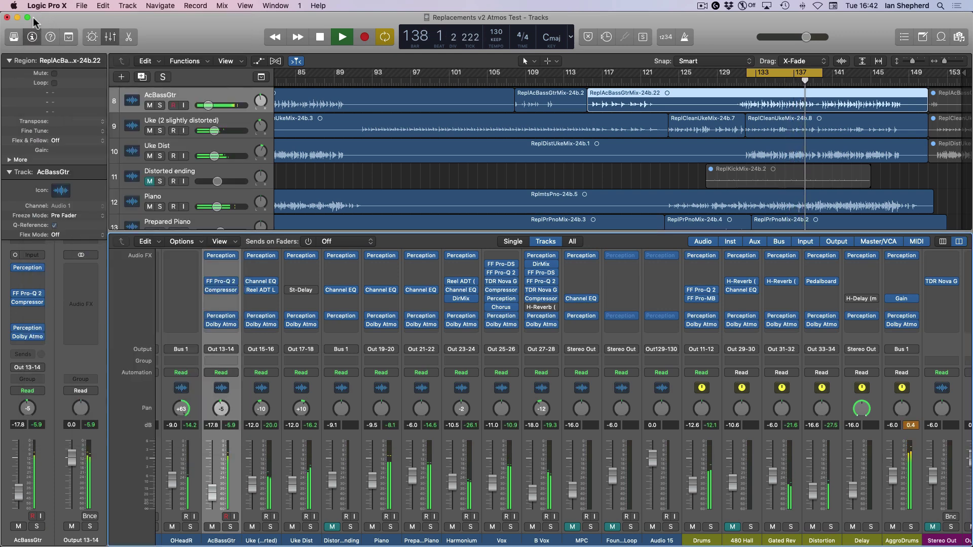
Step: Close the bass panner, toggle the Drums solo off again, solo 480 Hall, and view the renderer room
left_click(32, 17)
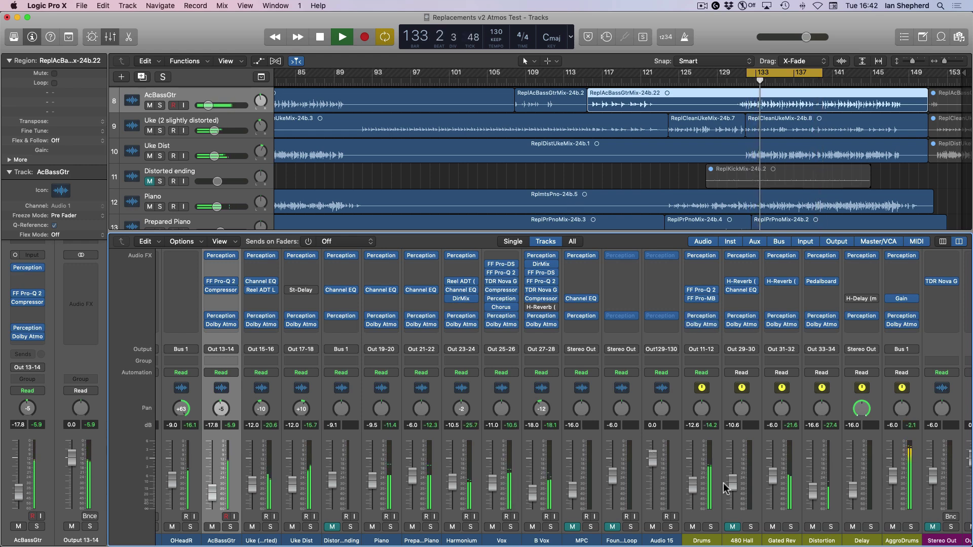
left_click(710, 527)
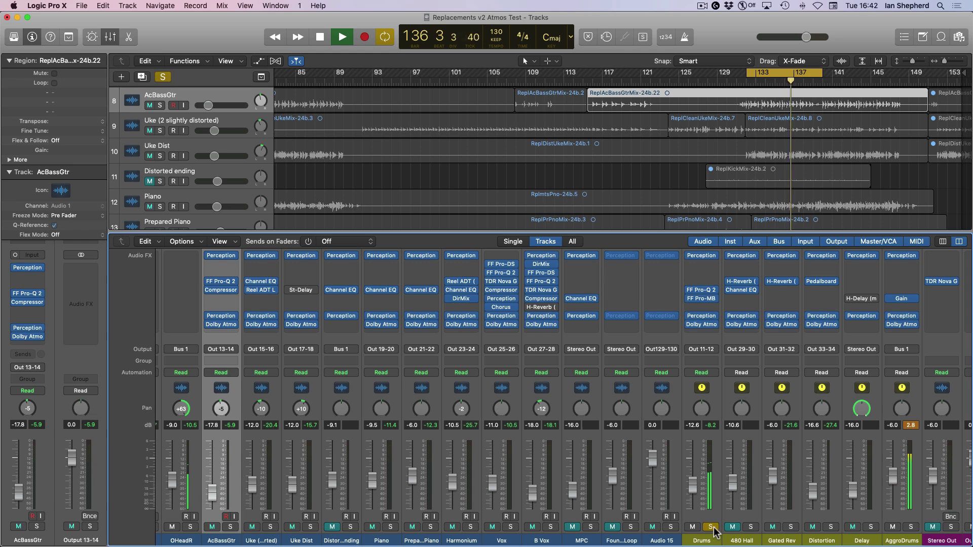
left_click(711, 527)
left_click(750, 527)
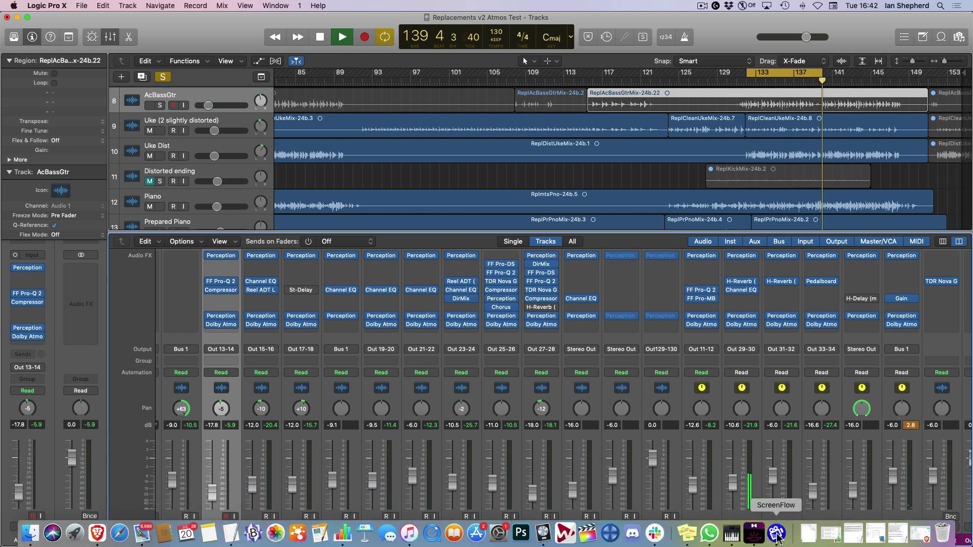
left_click(754, 534)
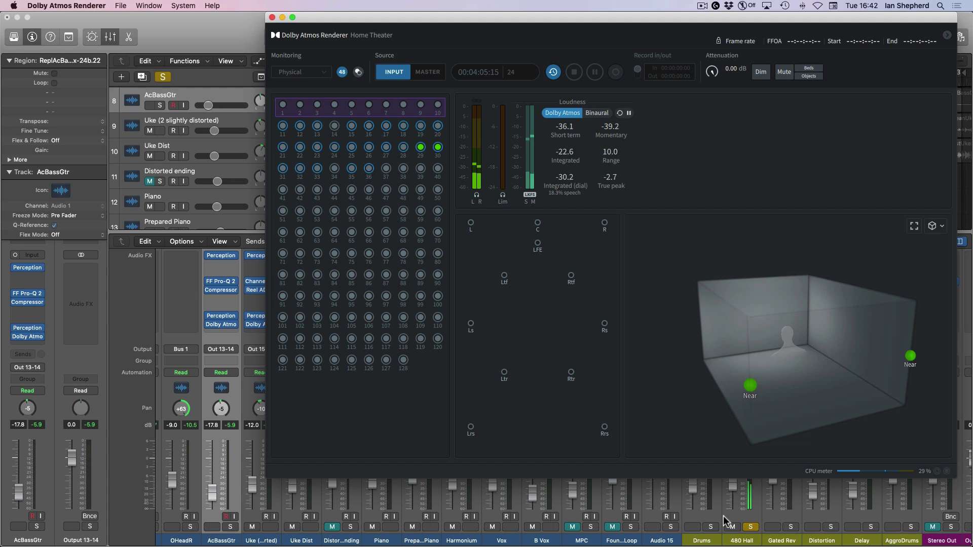
Step: Solo Drums with 480 Hall, then AcBassGtr and both Uke strips, checking their objects in the renderer
left_click(711, 528)
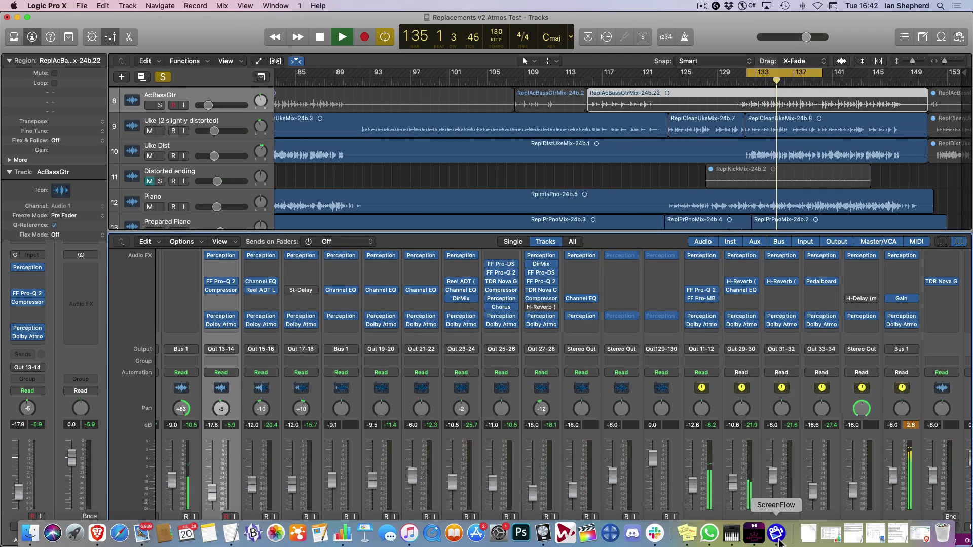
left_click(755, 536)
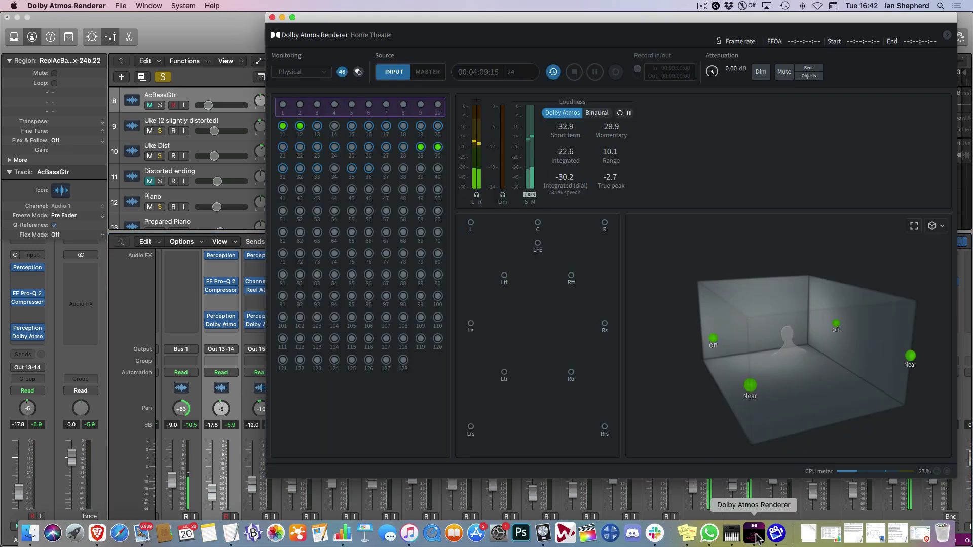
left_click(184, 511)
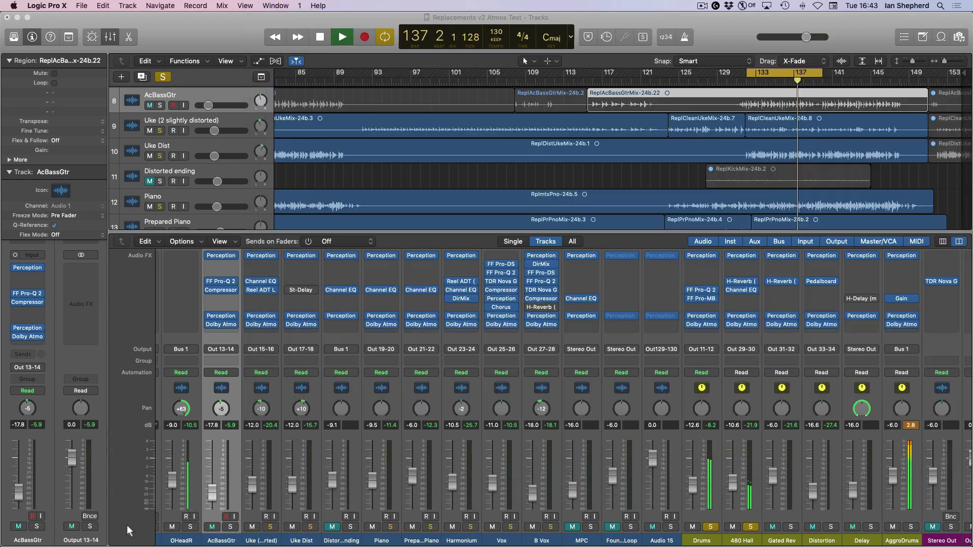
left_click(230, 527)
left_click(270, 527)
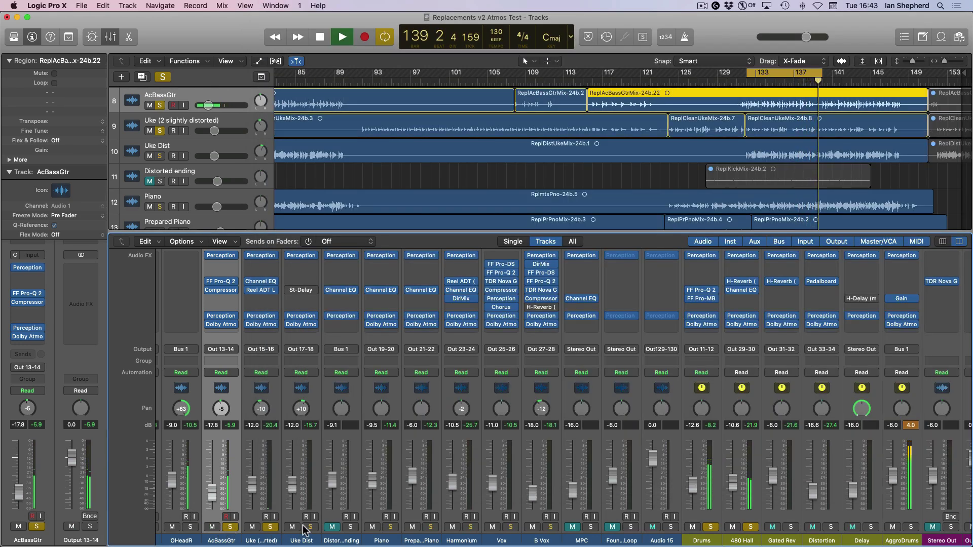
left_click(310, 527)
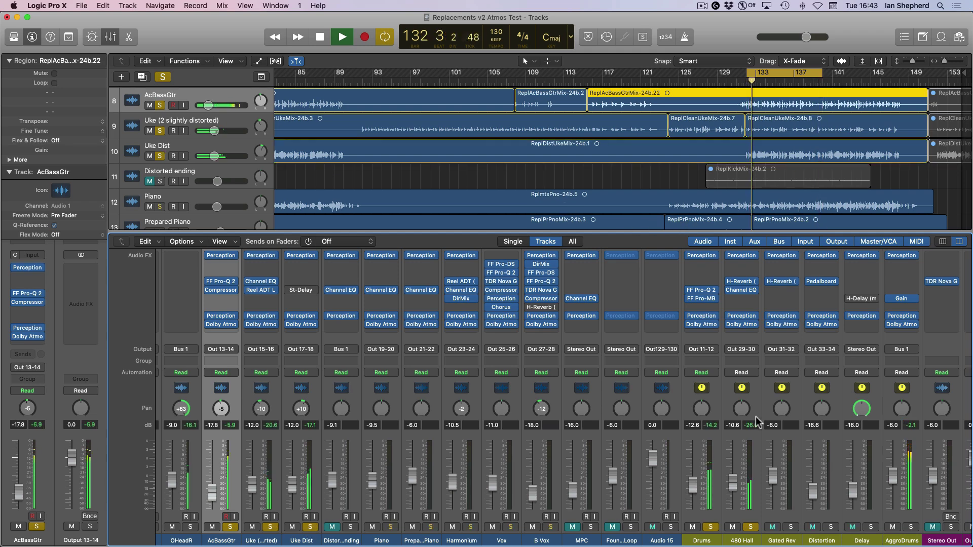
mouse_move(772, 542)
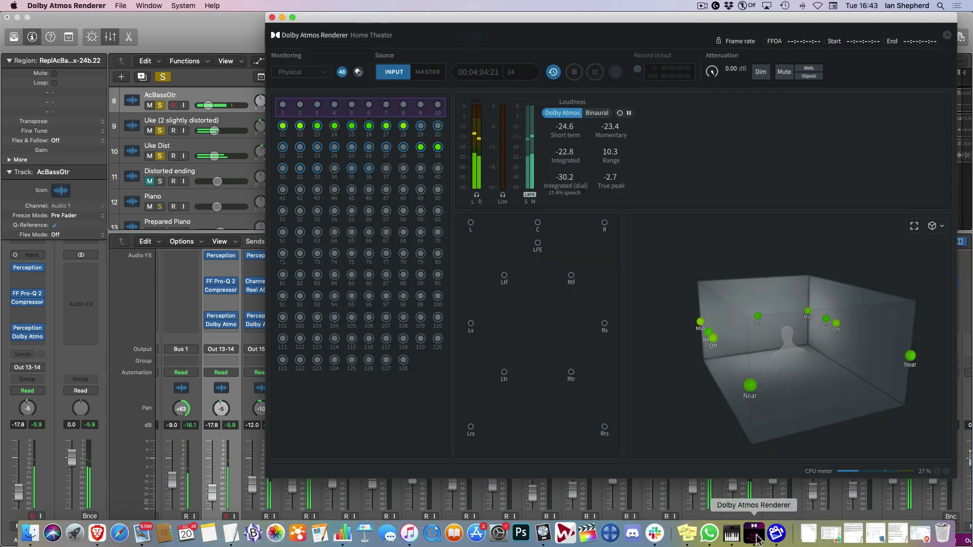
left_click(755, 536)
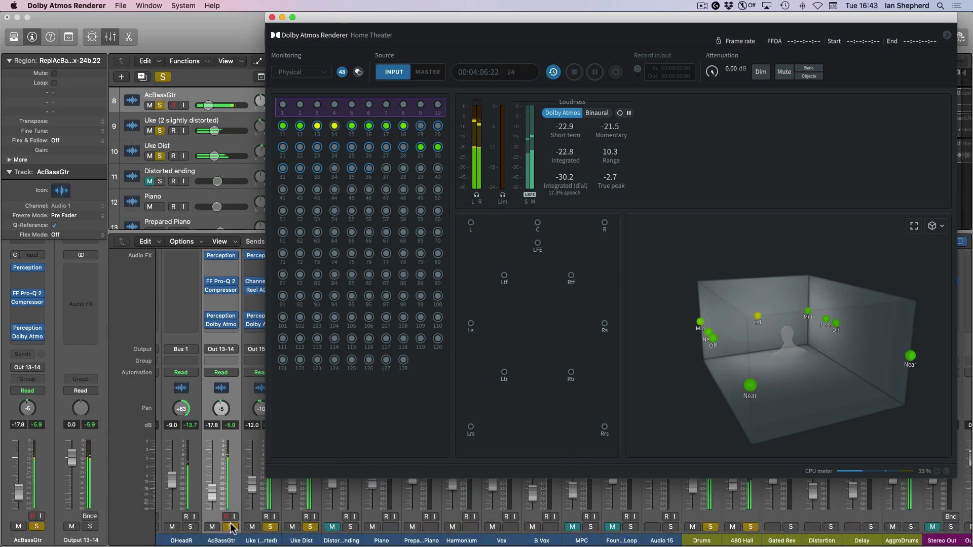
Step: Clear the Uke, Drums and 480 Hall solos and view the full mix's objects in the room
left_click(233, 530)
left_click(270, 527)
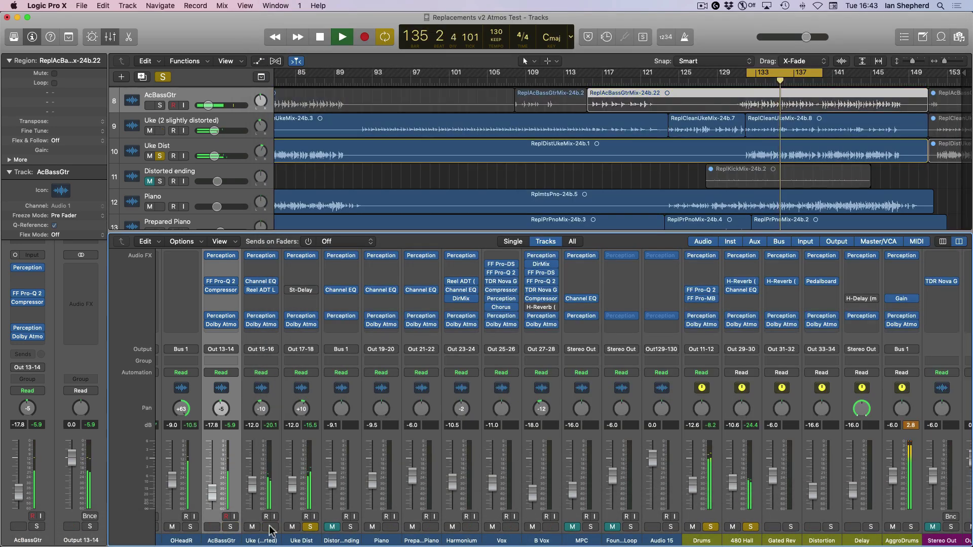
left_click(310, 527)
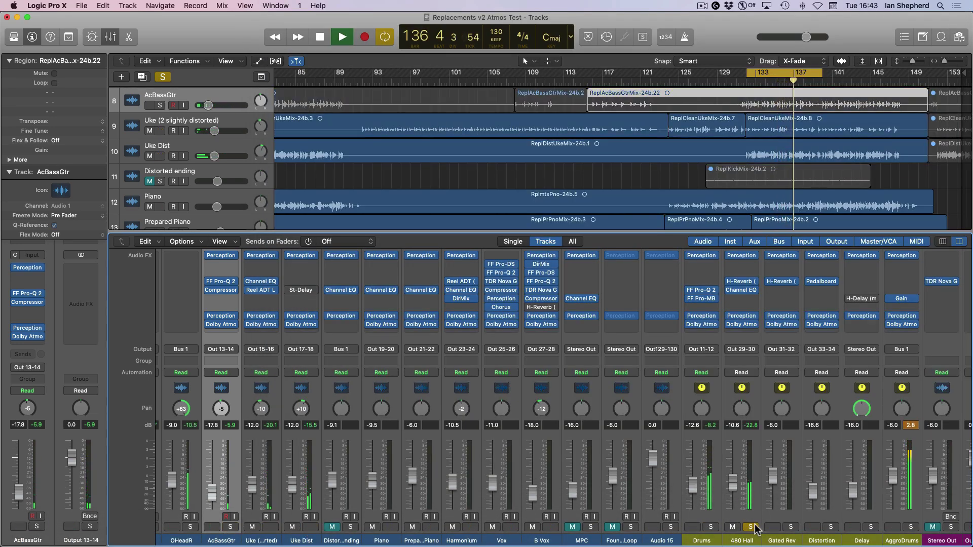
left_click(710, 527)
mouse_move(781, 545)
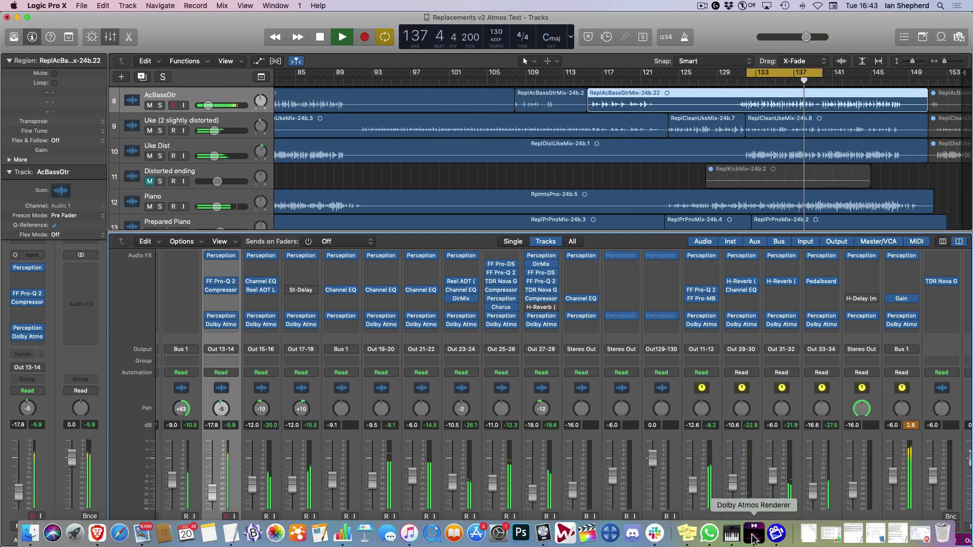
left_click(753, 535)
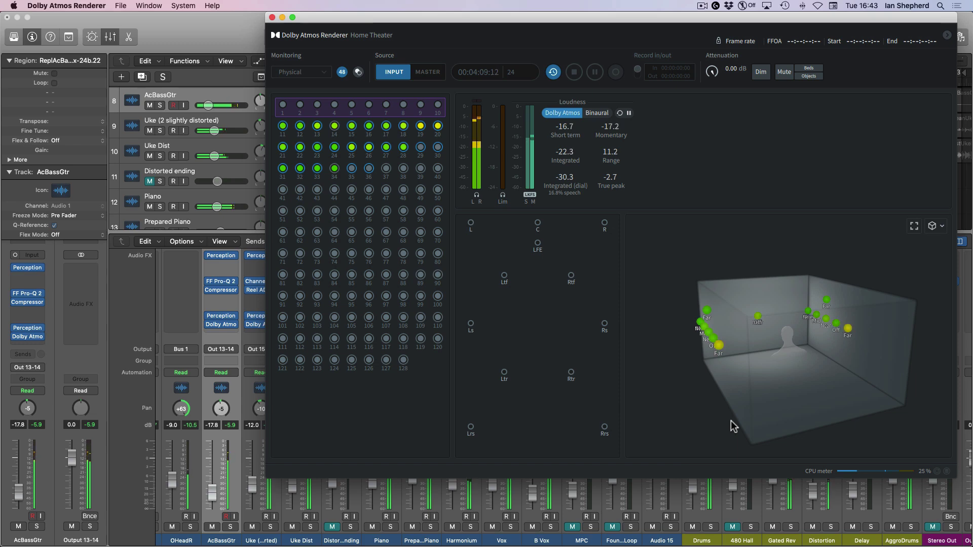
Step: Stop playback in Logic and bring Dolby Atmos Renderer forward, showing the empty room at timecode zero
left_click(254, 35)
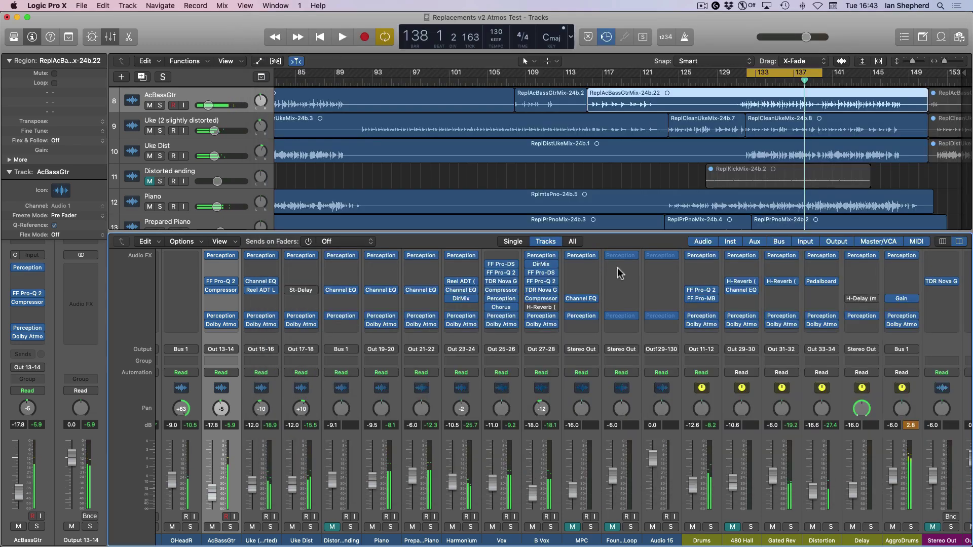
left_click(754, 539)
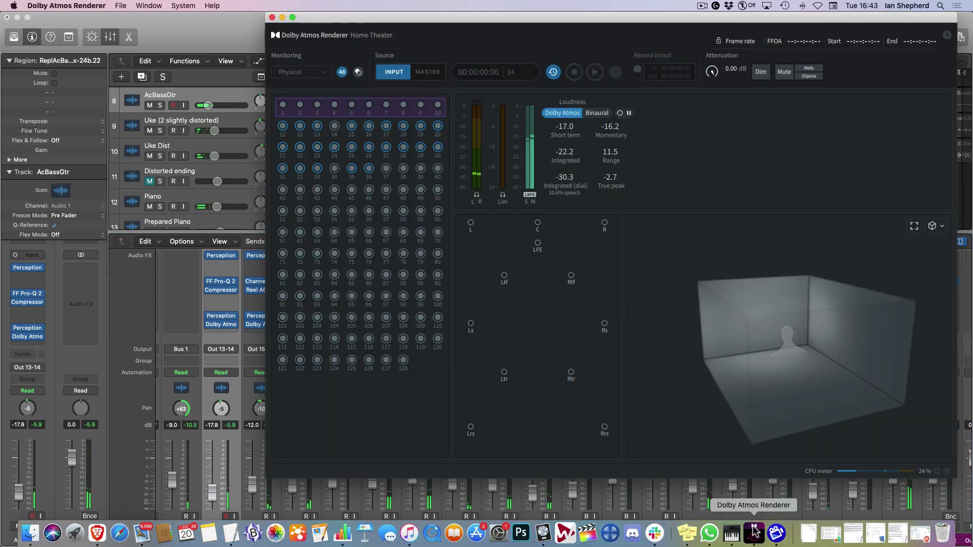